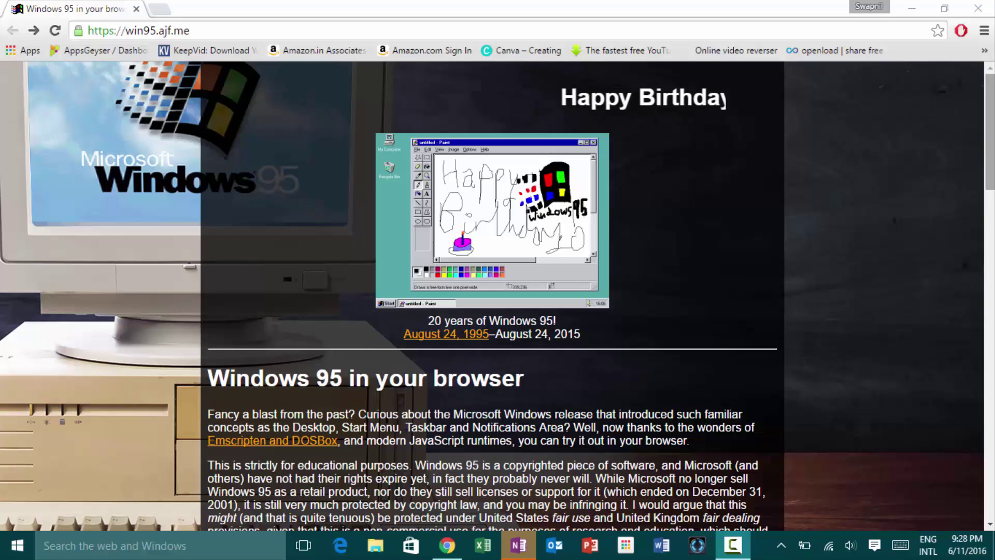
scroll(497, 295, down, 1)
scroll(498, 295, down, 2)
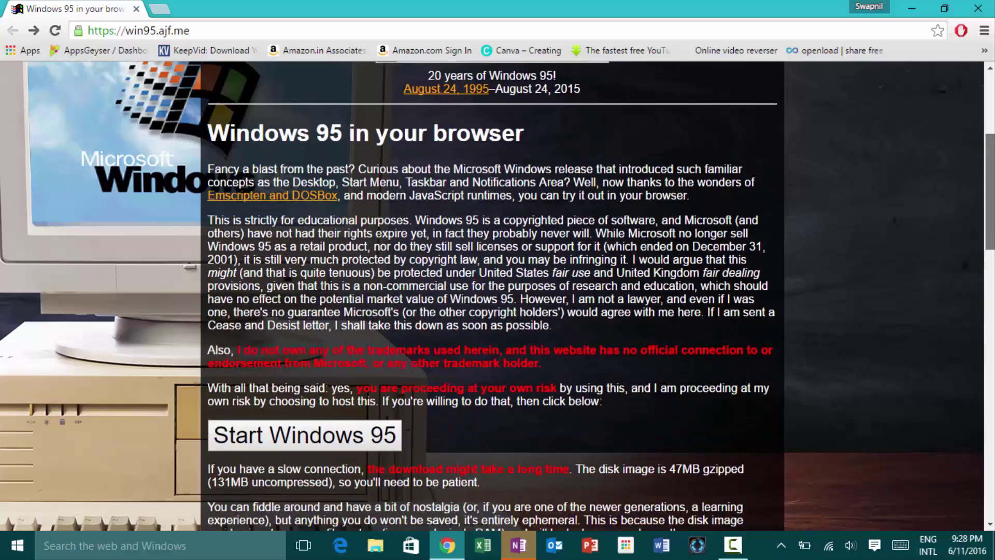
scroll(498, 295, up, 1)
scroll(498, 295, up, 2)
scroll(498, 295, down, 4)
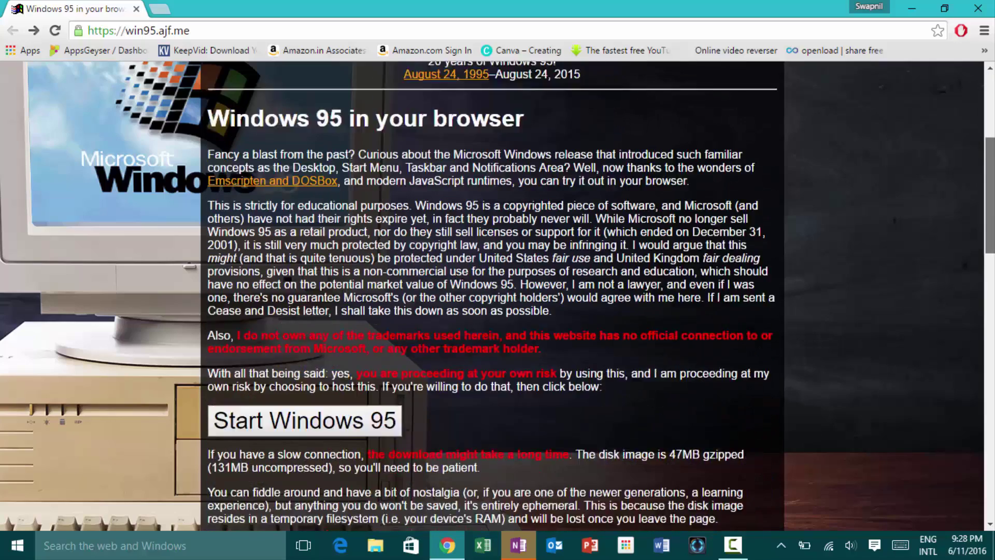
scroll(497, 295, down, 2)
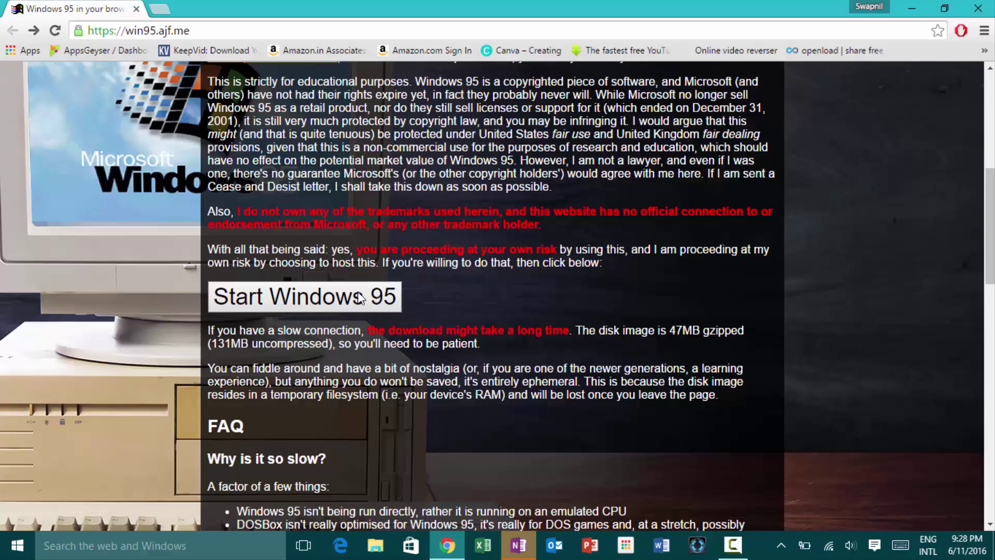
Step: Select the win95.ajf.me address text in the address bar
mouse_move(201, 29)
mouse_down()
mouse_move(95, 33)
mouse_move(193, 32)
mouse_up()
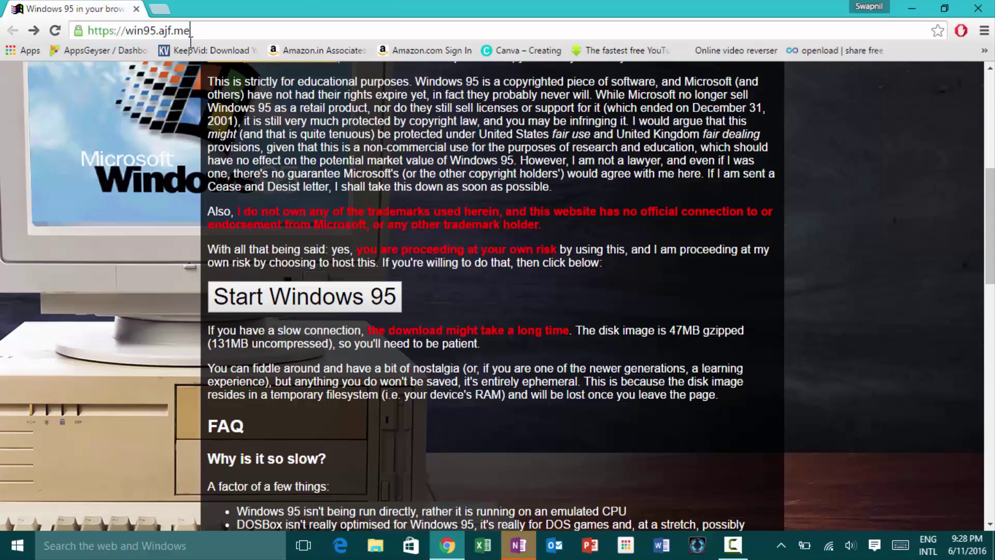
Step: Start Windows 95 and accept the copyright warning so the disk image starts downloading
click(354, 303)
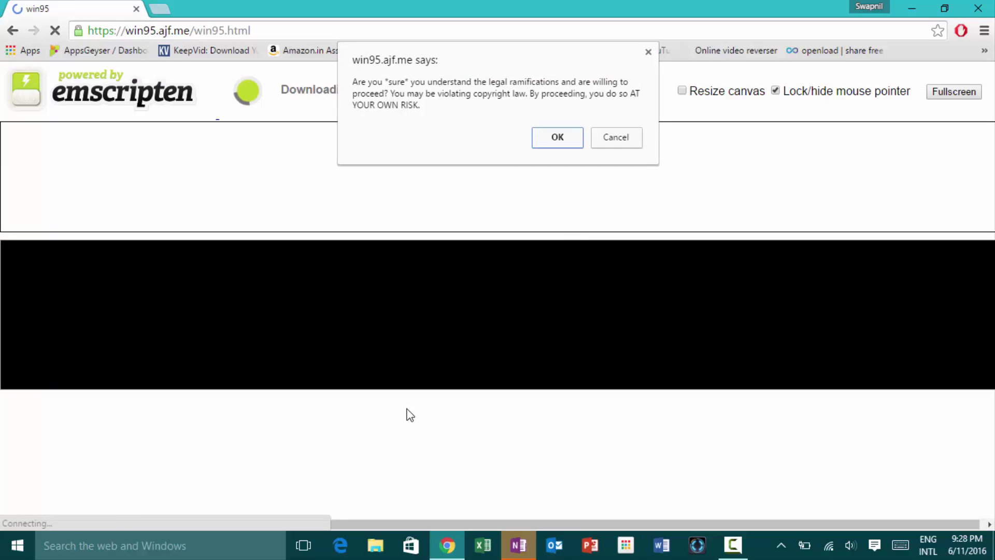
click(557, 138)
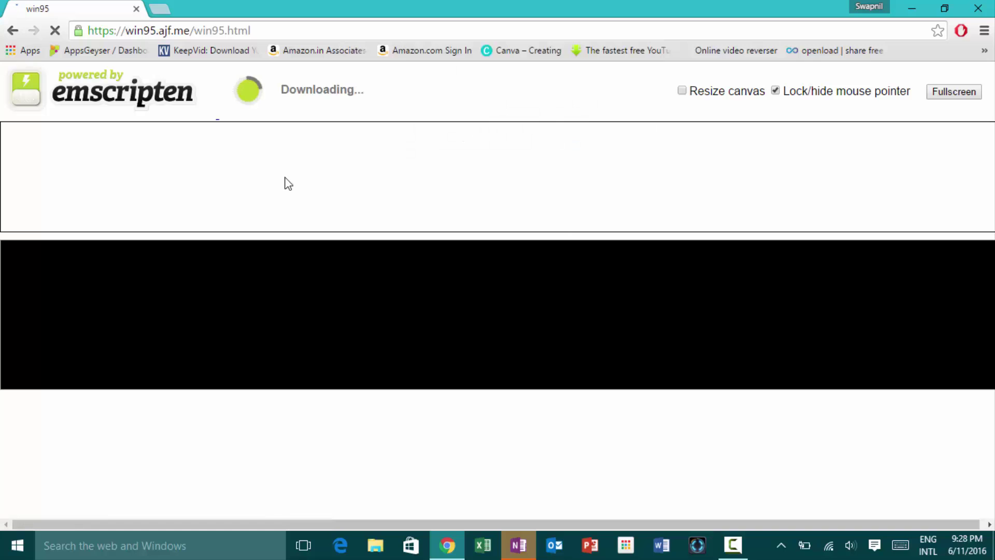